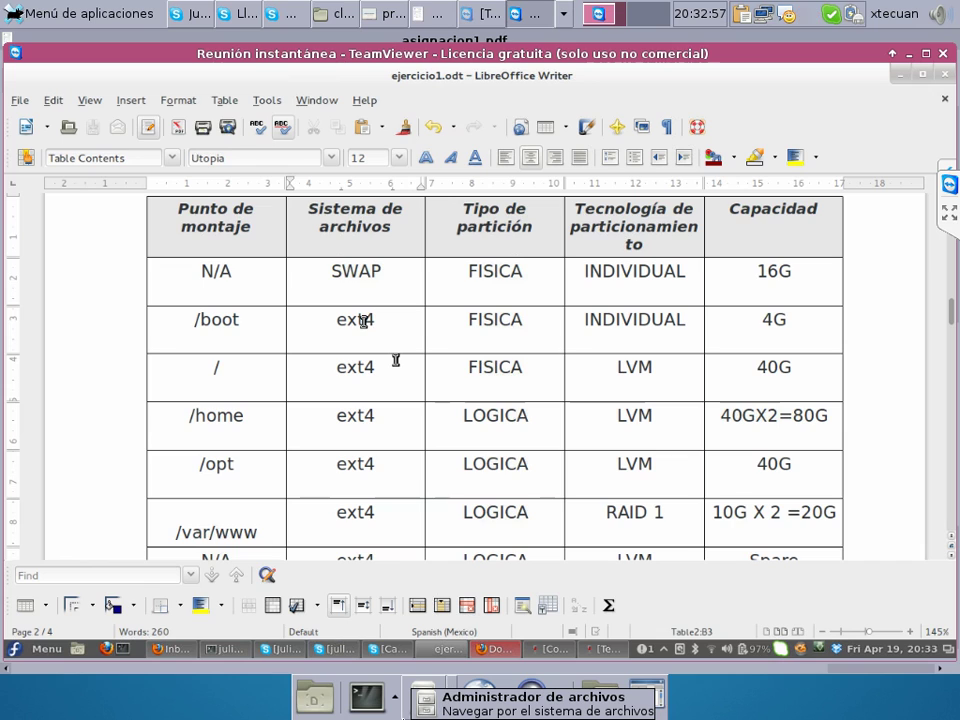
click(20, 101)
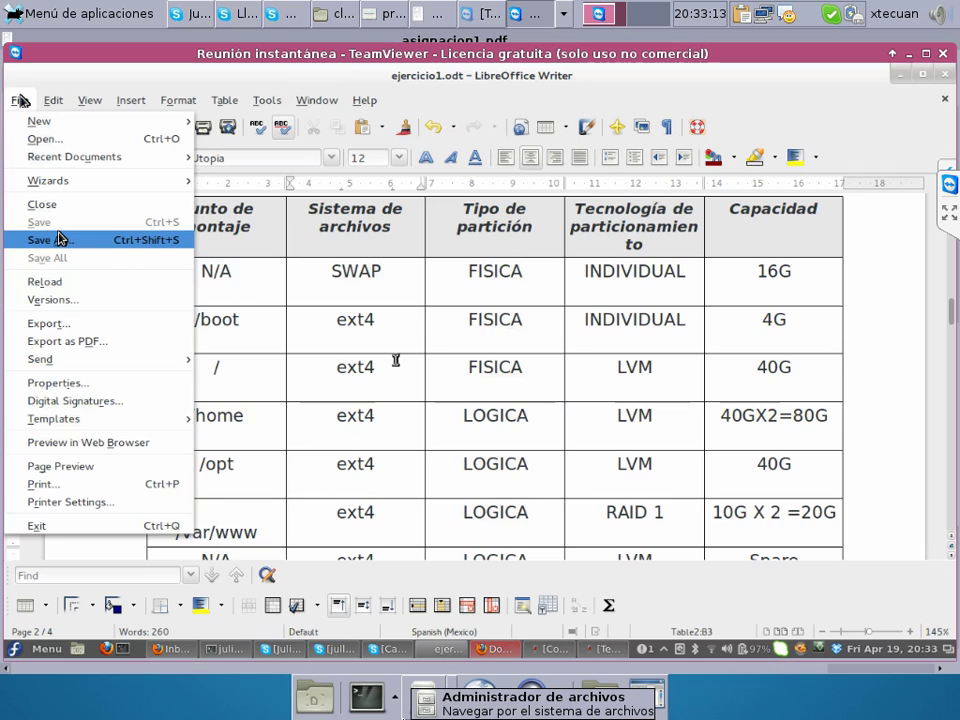
key(Escape)
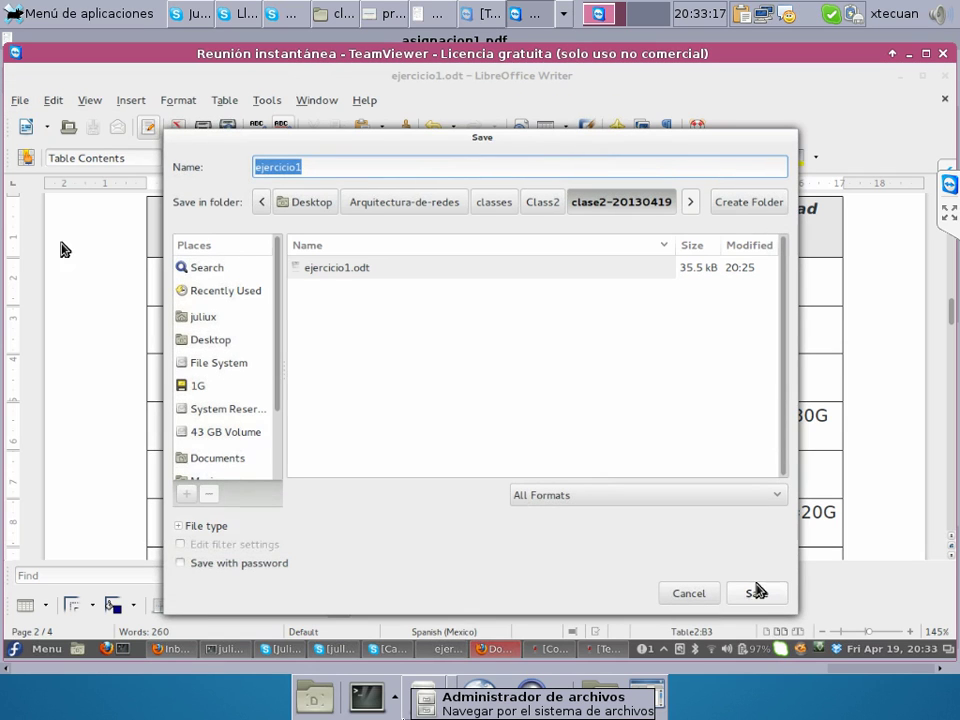
click(703, 597)
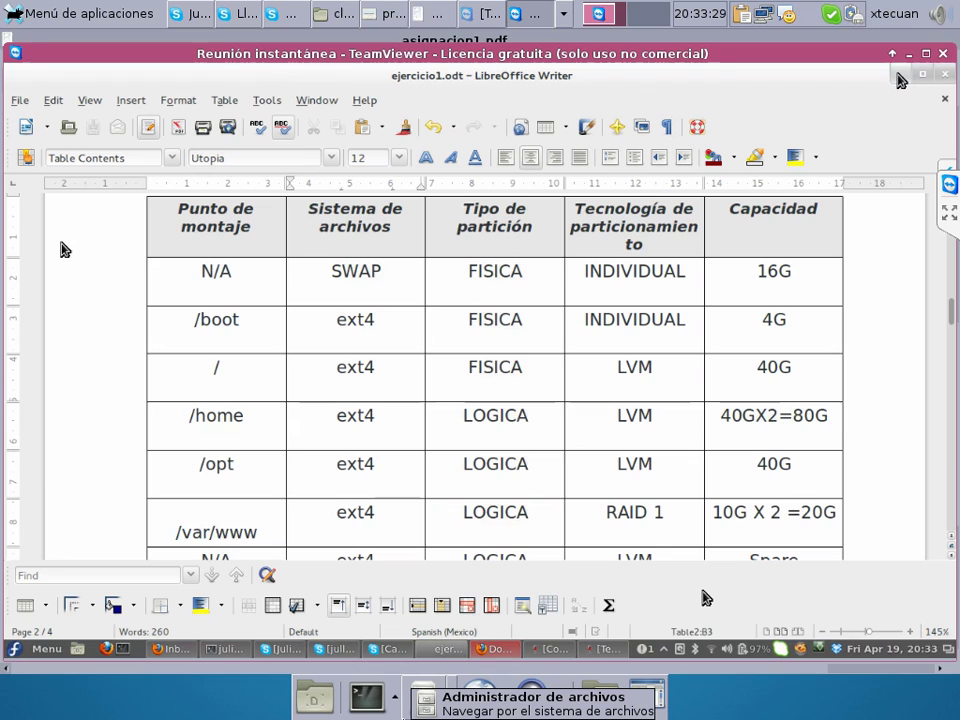
- Launch VirtualBox through the application finder
key(alt+F2)
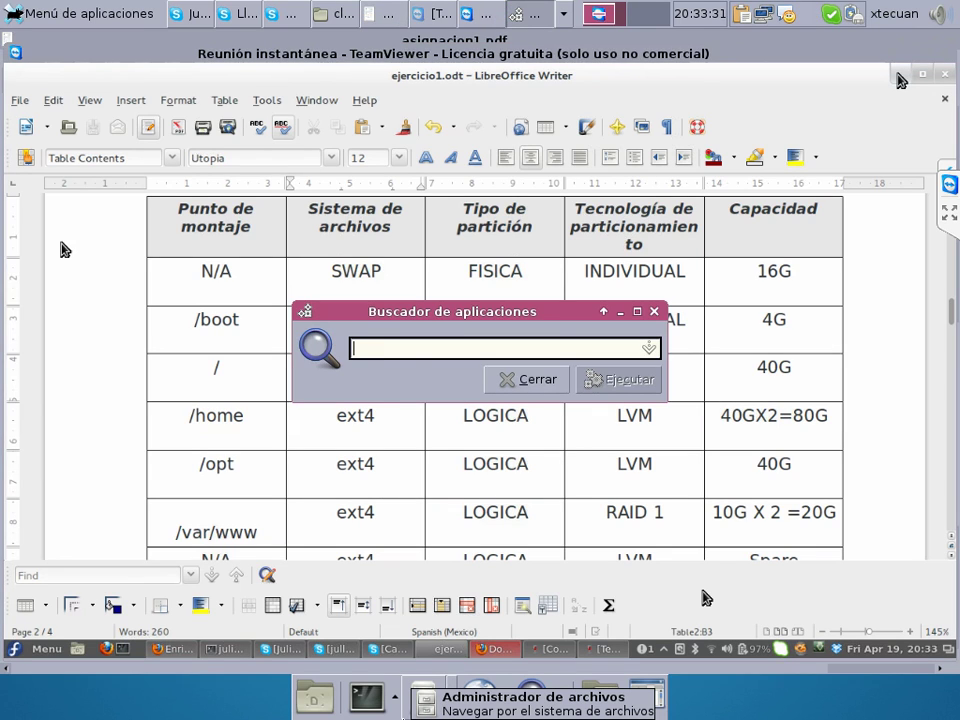
text(VirtualBox)
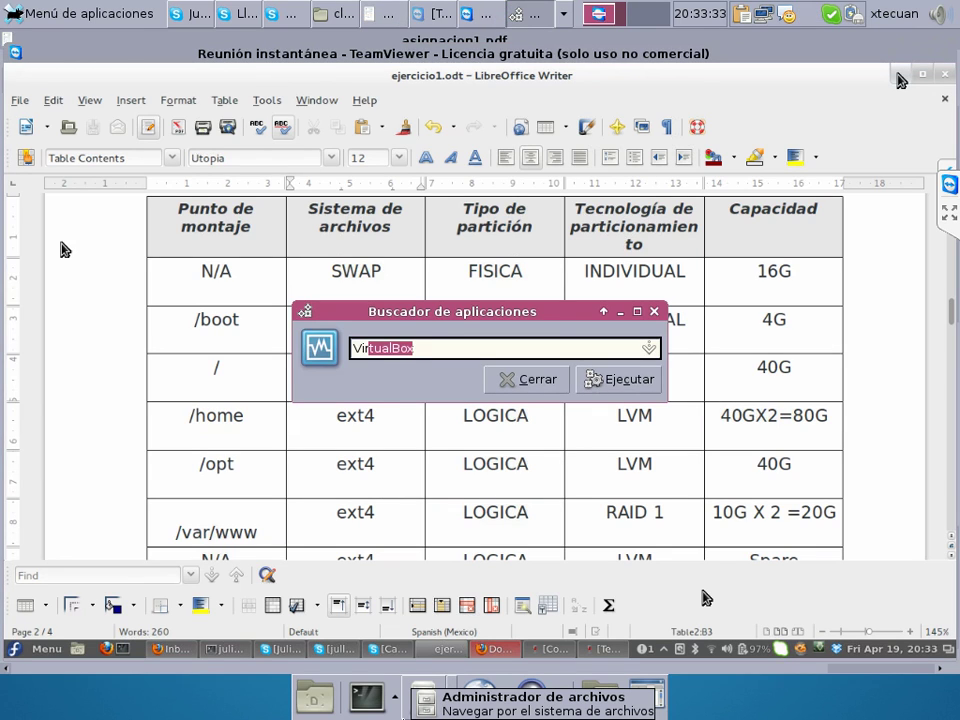
key(Return)
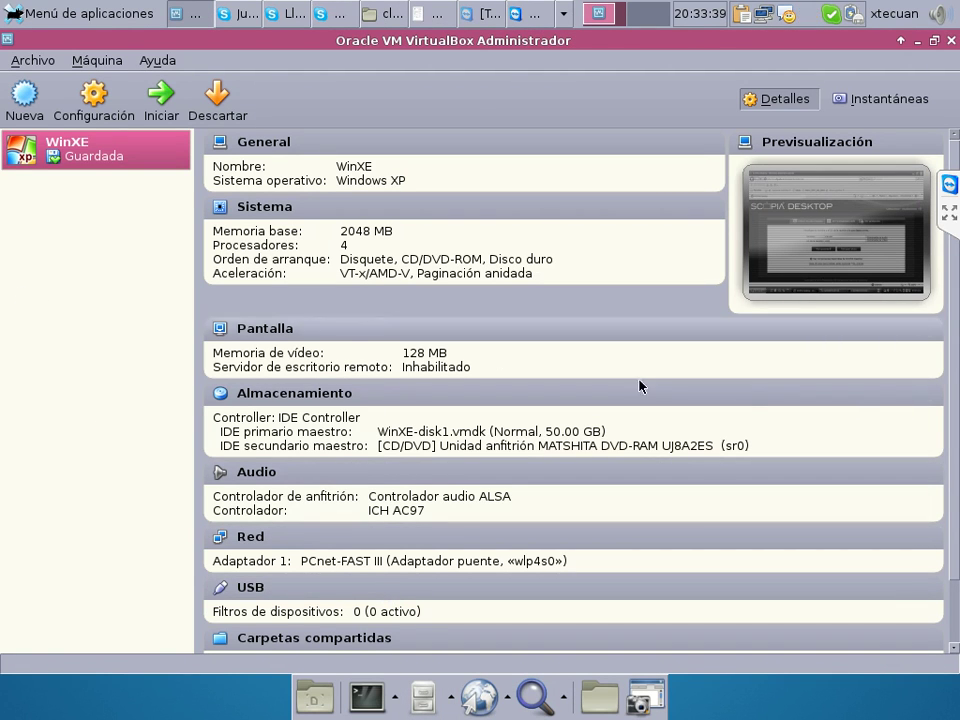
- Switch to TeamViewer, dismiss the sponsored-session notice, and clear the partner ID in the remote control view
click(525, 16)
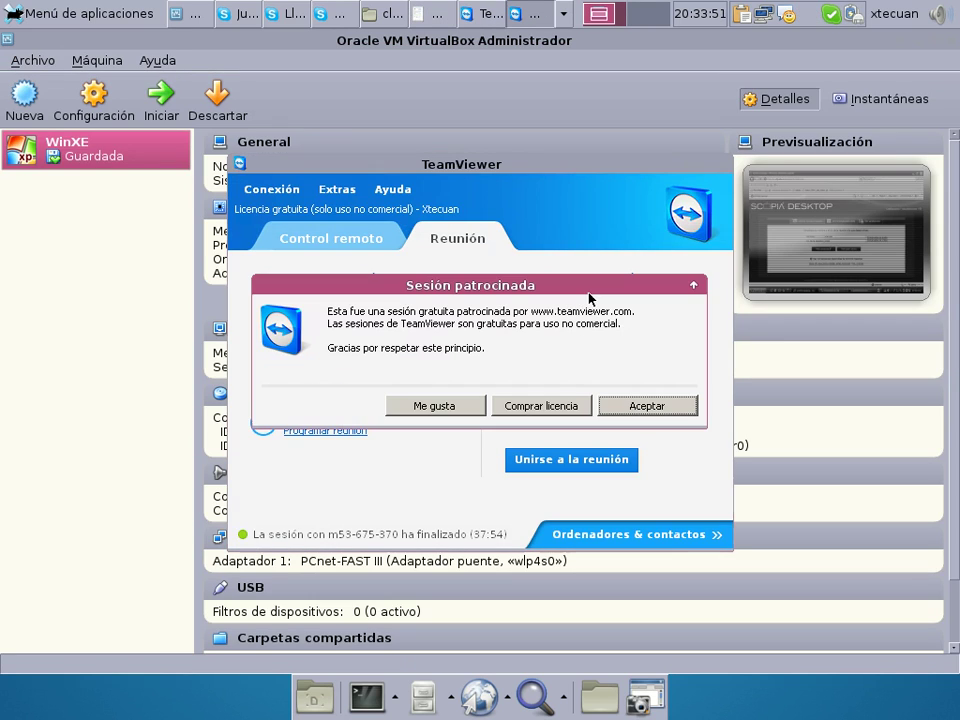
click(692, 404)
click(365, 240)
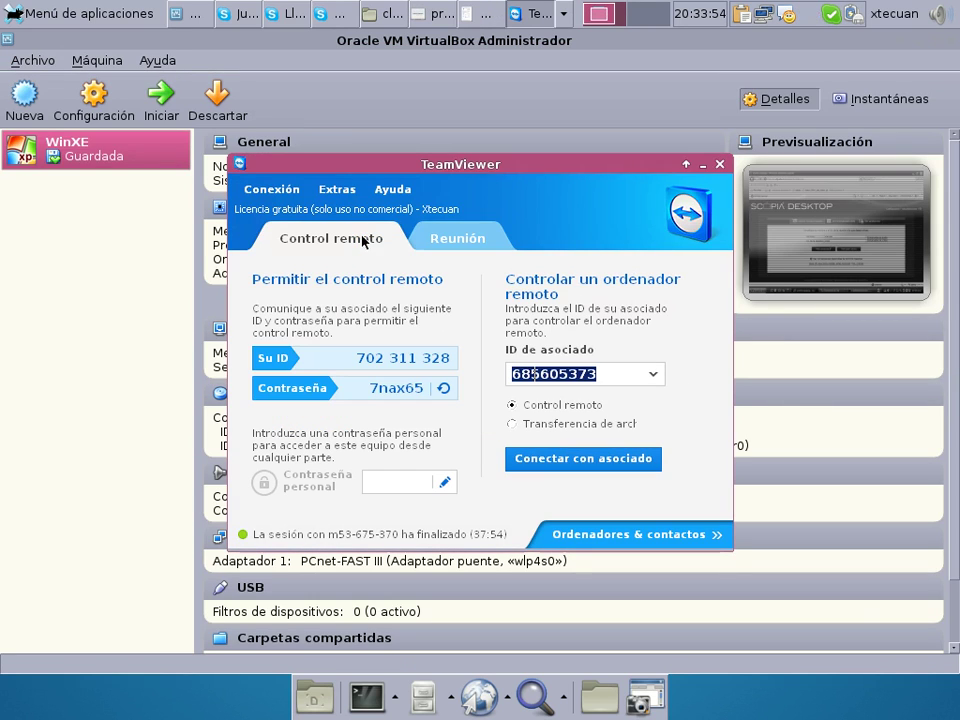
click(621, 372)
drag(621, 372, 452, 358)
key(ctrl+c)
key(BackSpace)
- Copy this computer's TeamViewer ID and send it to the call contact in the Skype chat
right_click(376, 356)
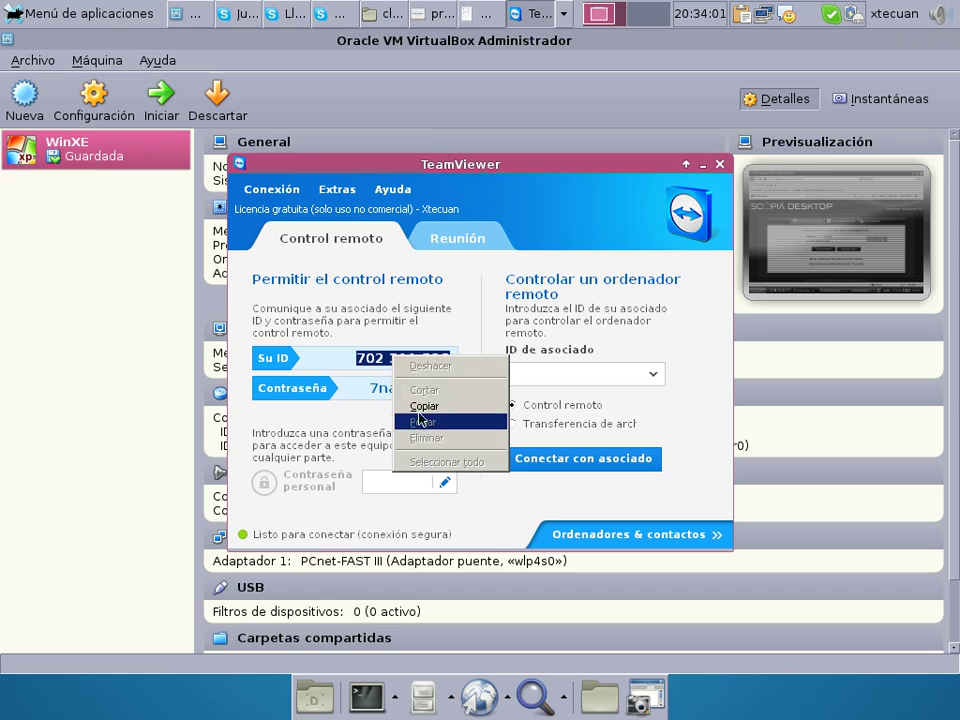
click(410, 403)
click(336, 13)
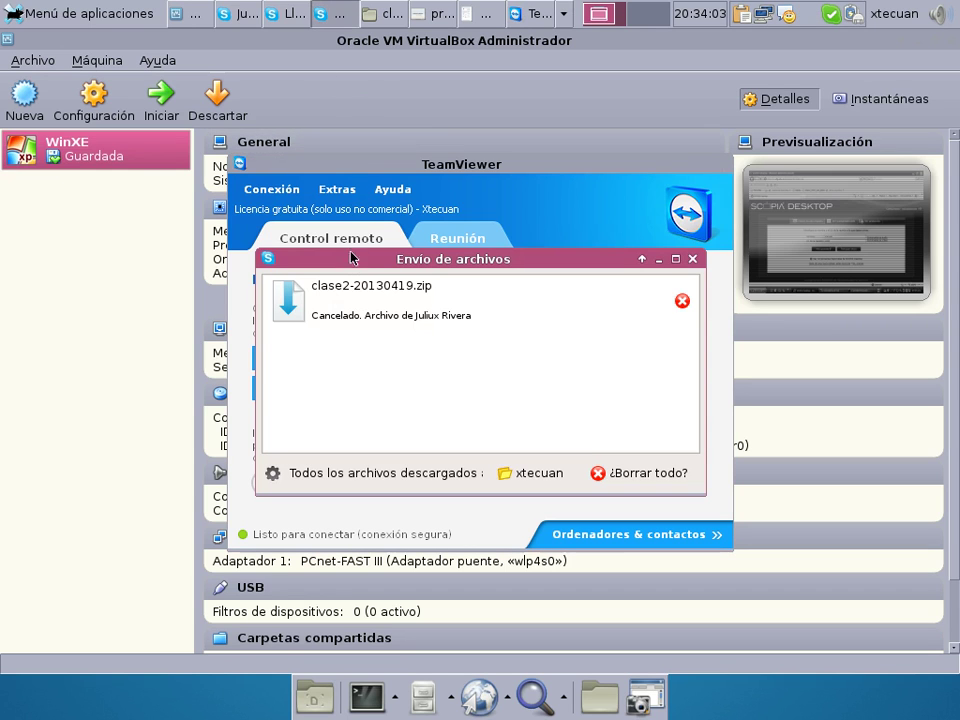
click(240, 13)
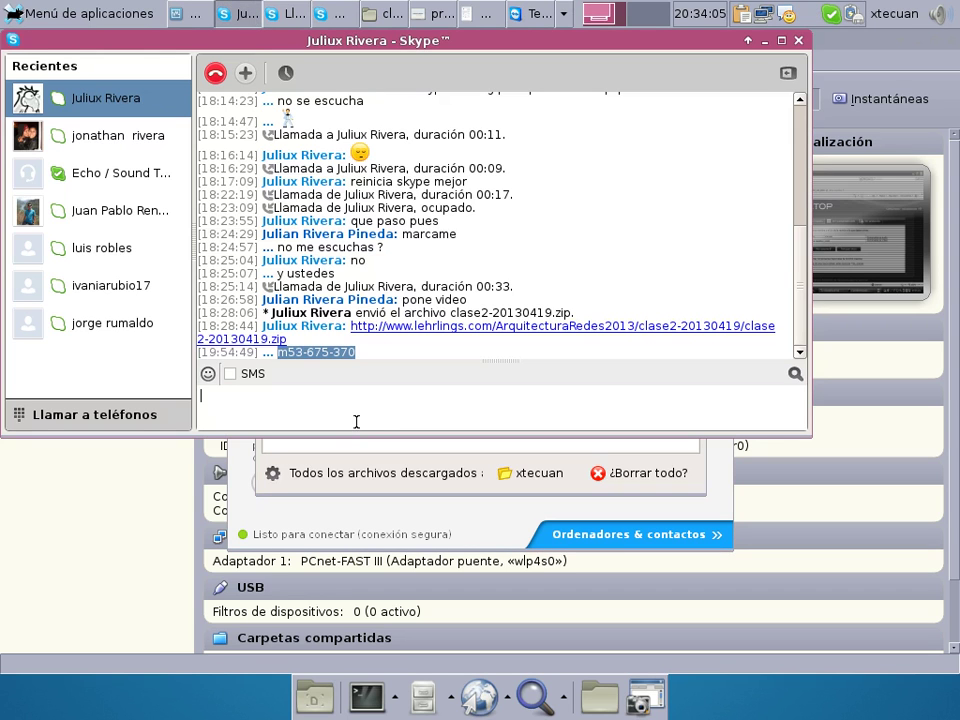
key(ctrl+v)
key(Return)
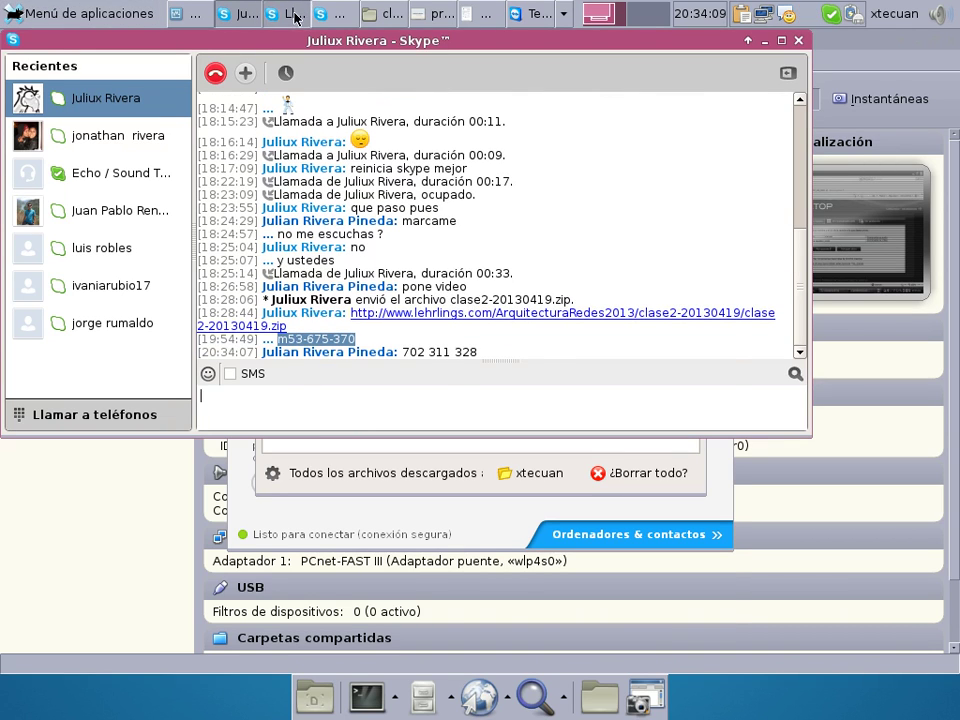
click(293, 12)
click(332, 8)
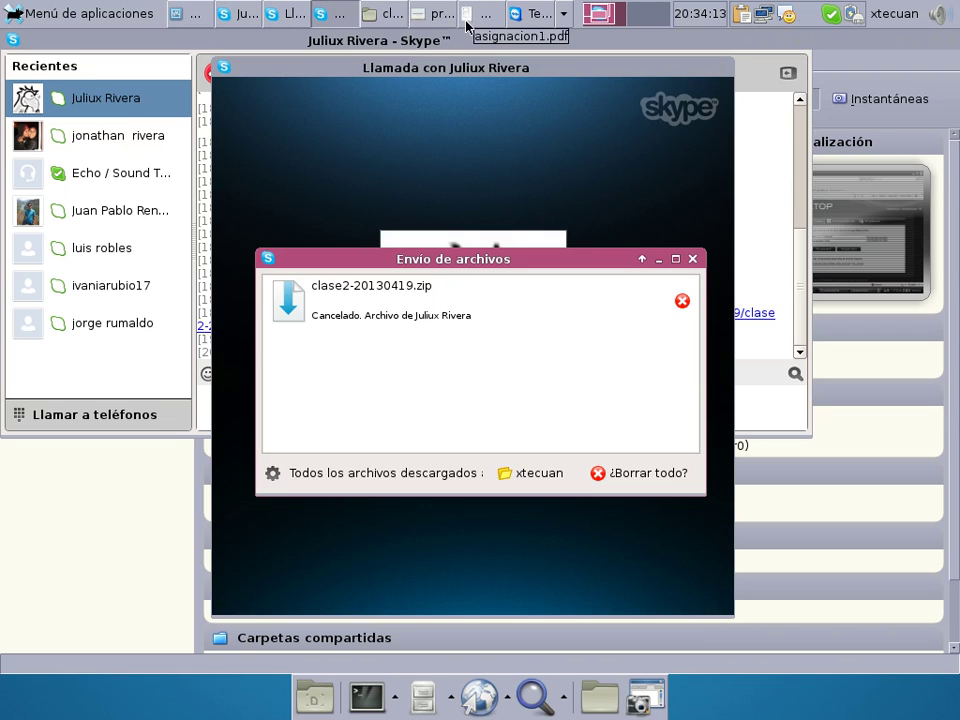
click(294, 12)
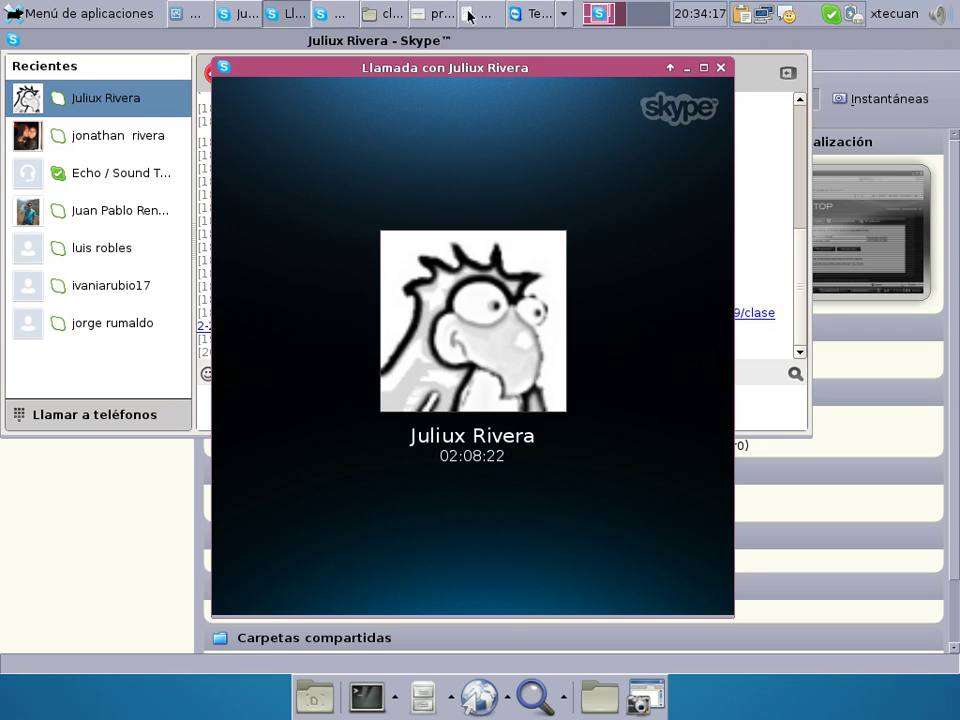
- Copy the session password from TeamViewer and send it to the call contact in the Skype chat
click(531, 15)
drag(366, 388, 424, 388)
right_click(418, 390)
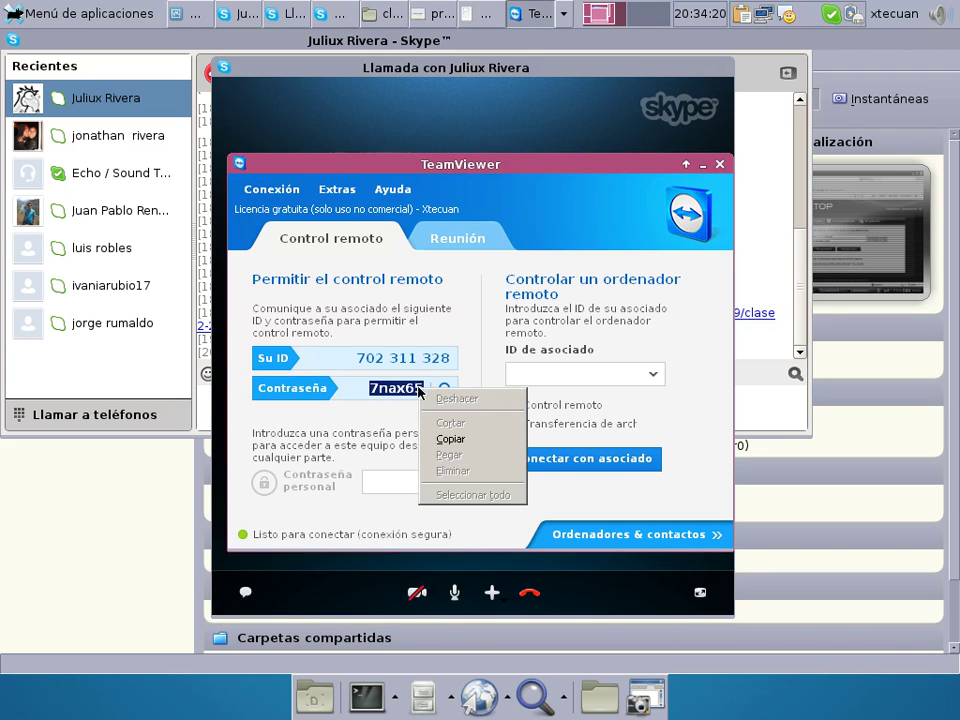
click(445, 439)
click(249, 43)
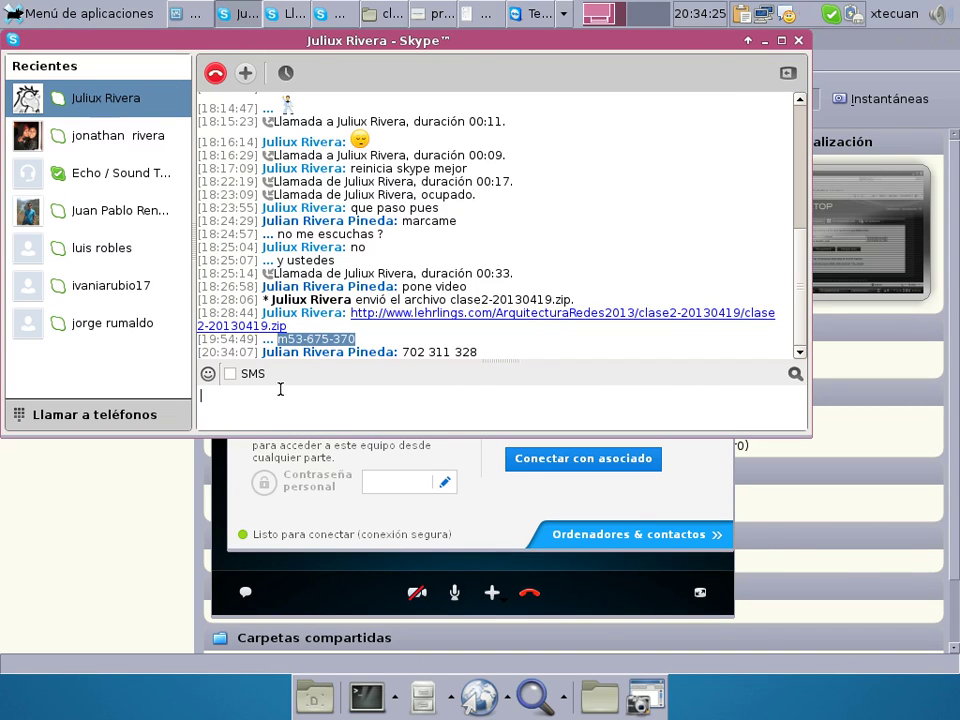
key(ctrl+v)
key(Return)
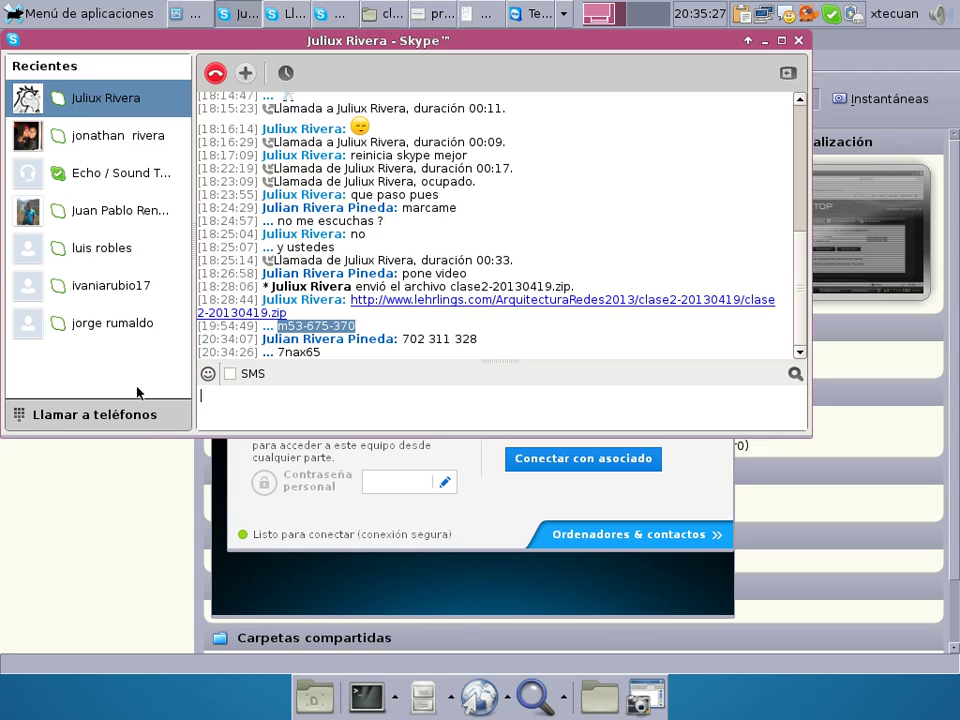
- Switch back to TeamViewer and try to generate a new random session password
click(240, 505)
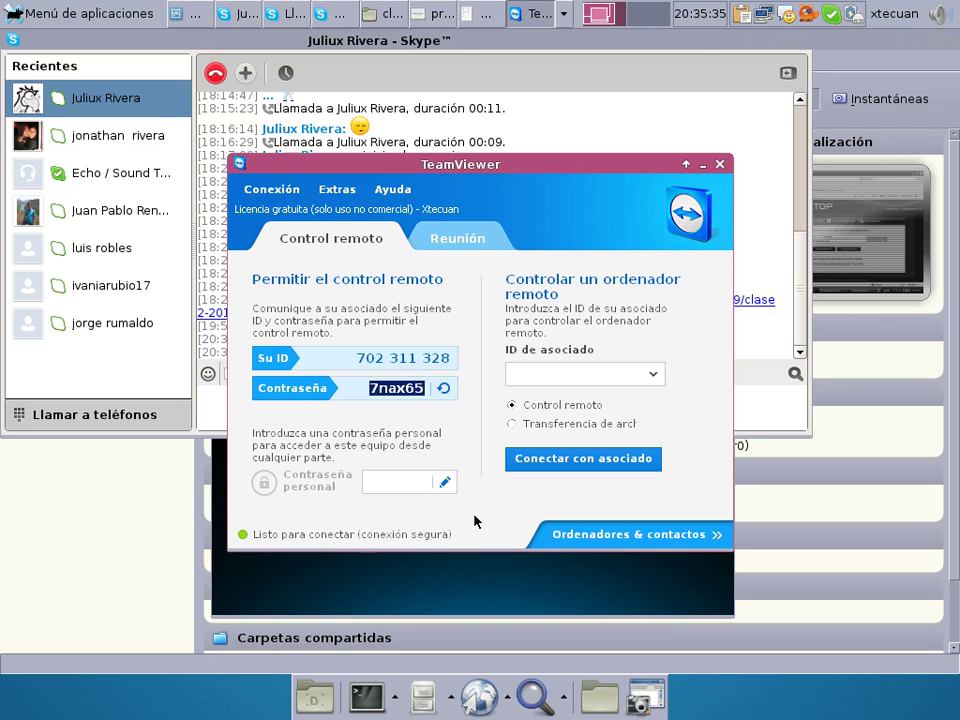
click(298, 268)
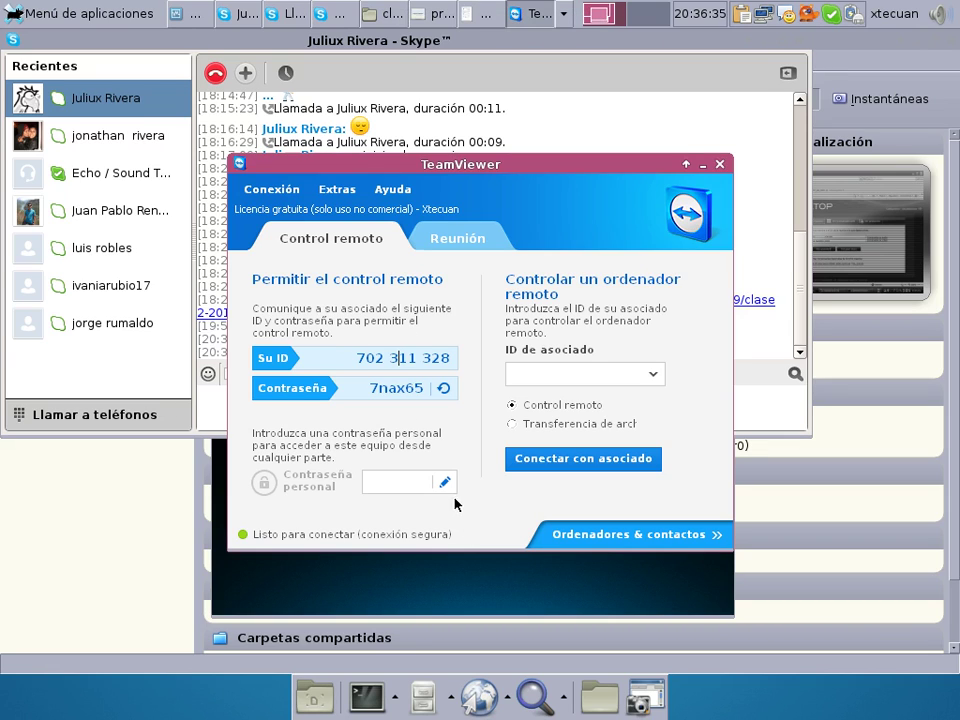
click(443, 388)
click(387, 410)
- Quit TeamViewer and start it again through the application finder
click(277, 189)
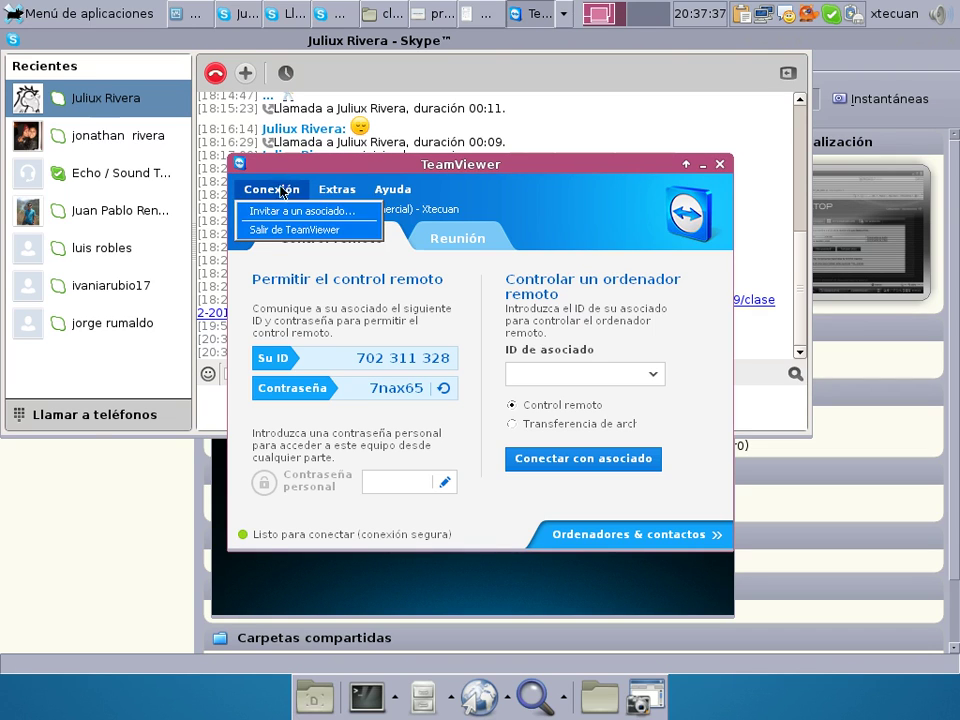
click(283, 230)
click(628, 414)
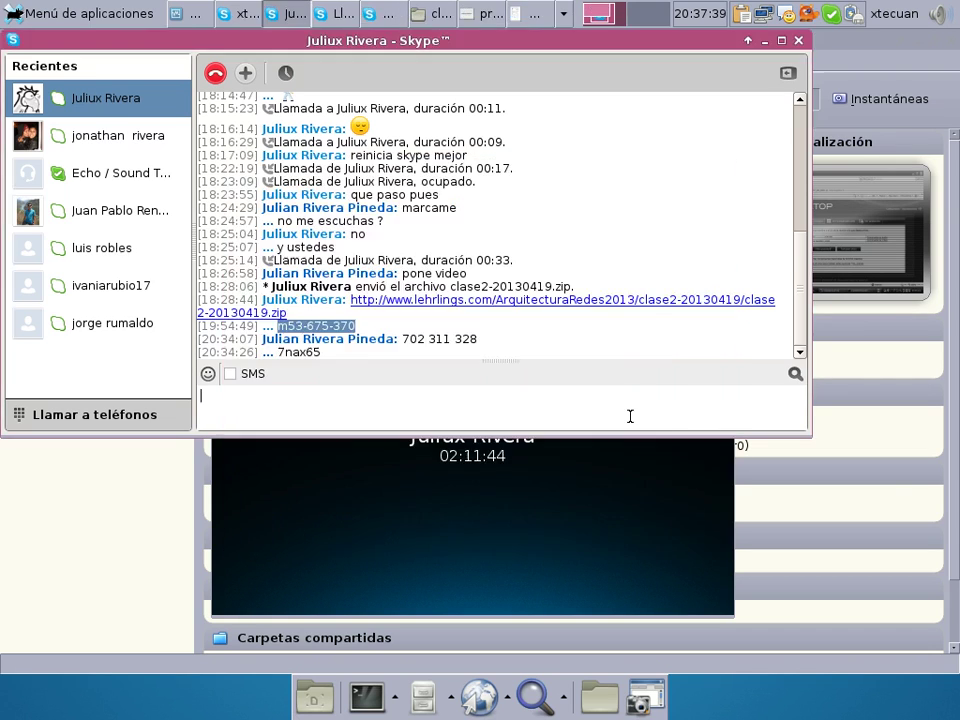
mouse_move(648, 505)
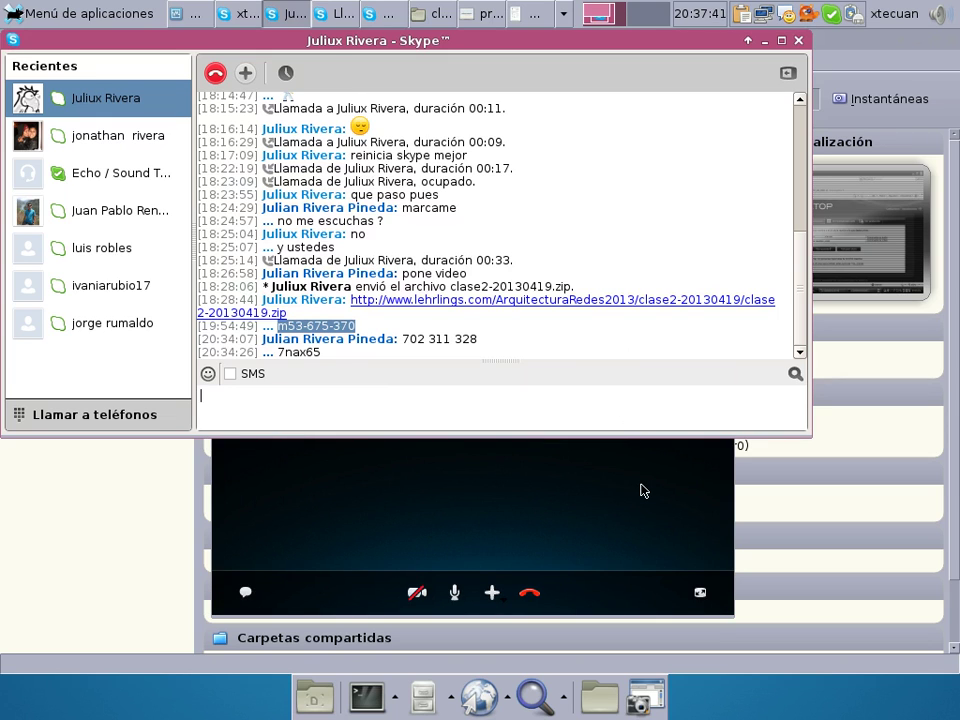
key(alt+F2)
text(teamviewer)
key(Return)
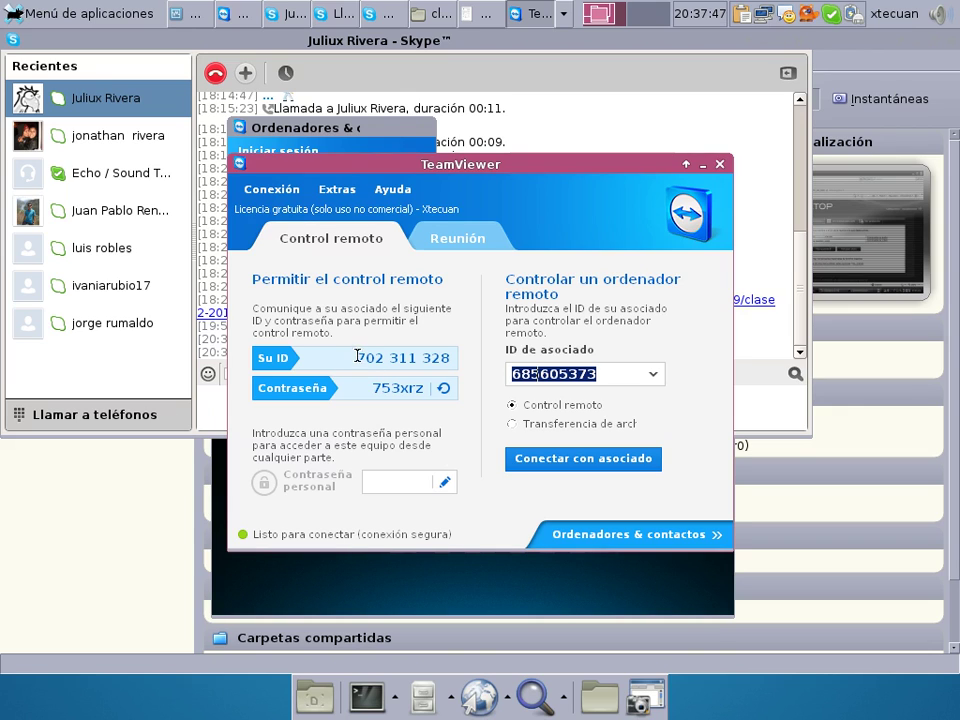
drag(354, 358, 439, 355)
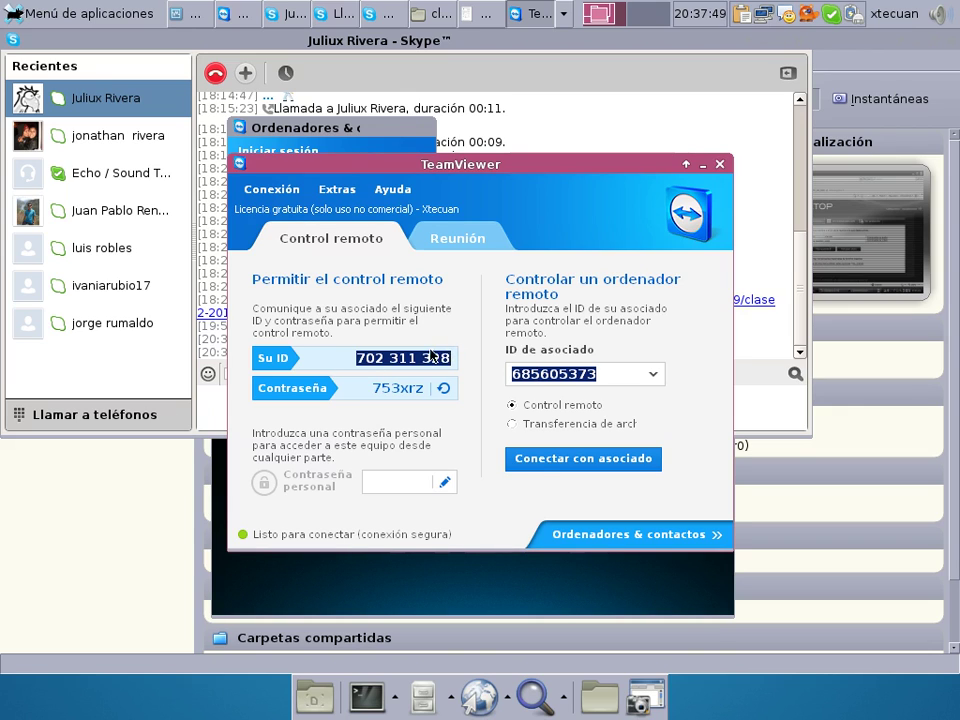
right_click(425, 361)
click(300, 415)
- Copy the restarted TeamViewer's new session password and send it to the contact in the Skype chat
drag(373, 386, 426, 388)
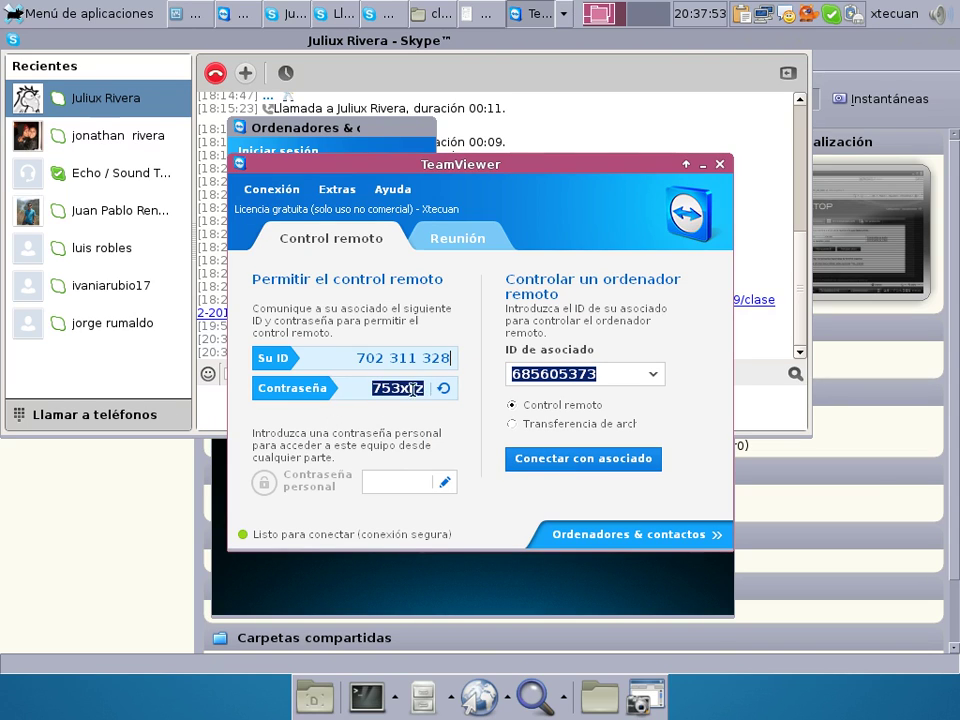
right_click(406, 392)
click(417, 441)
click(418, 118)
right_click(346, 420)
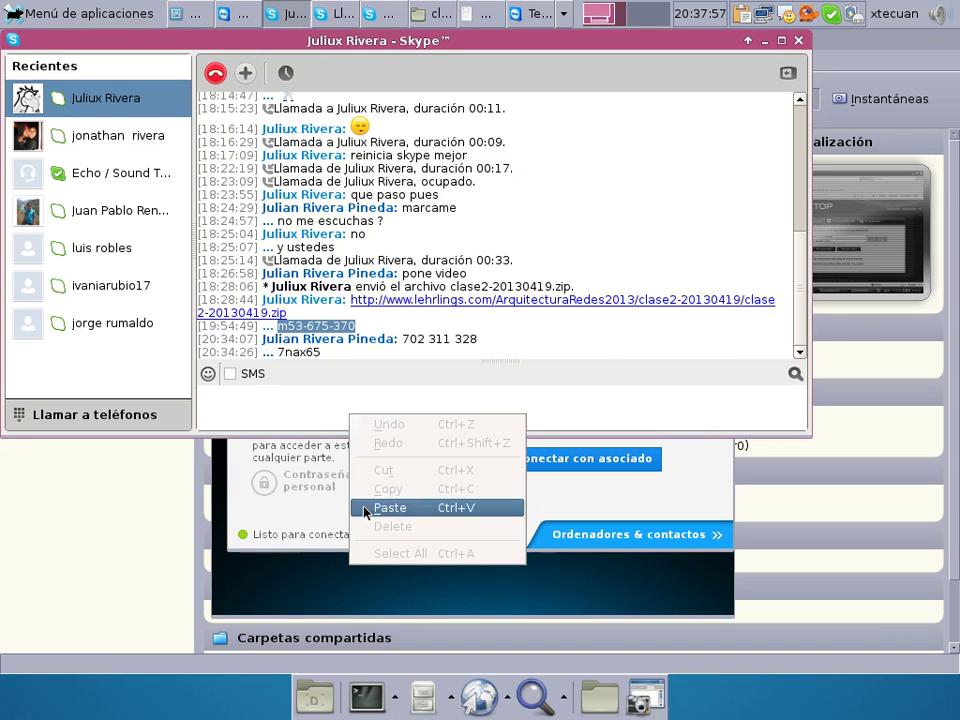
click(395, 506)
key(Return)
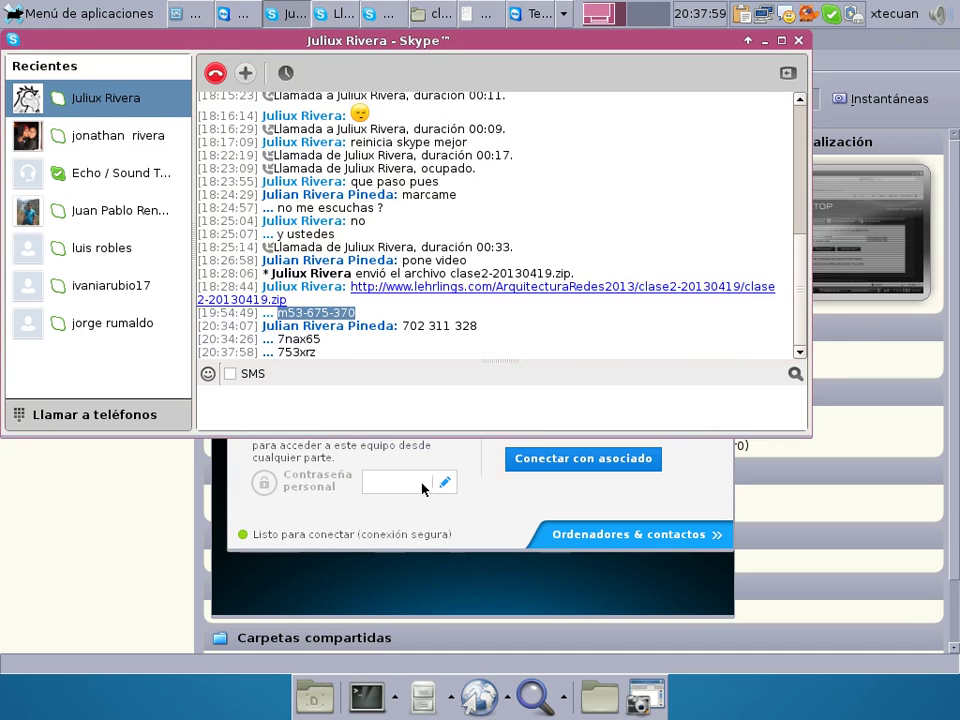
- Minimize the Skype chat window and stop the screen recording
click(765, 40)
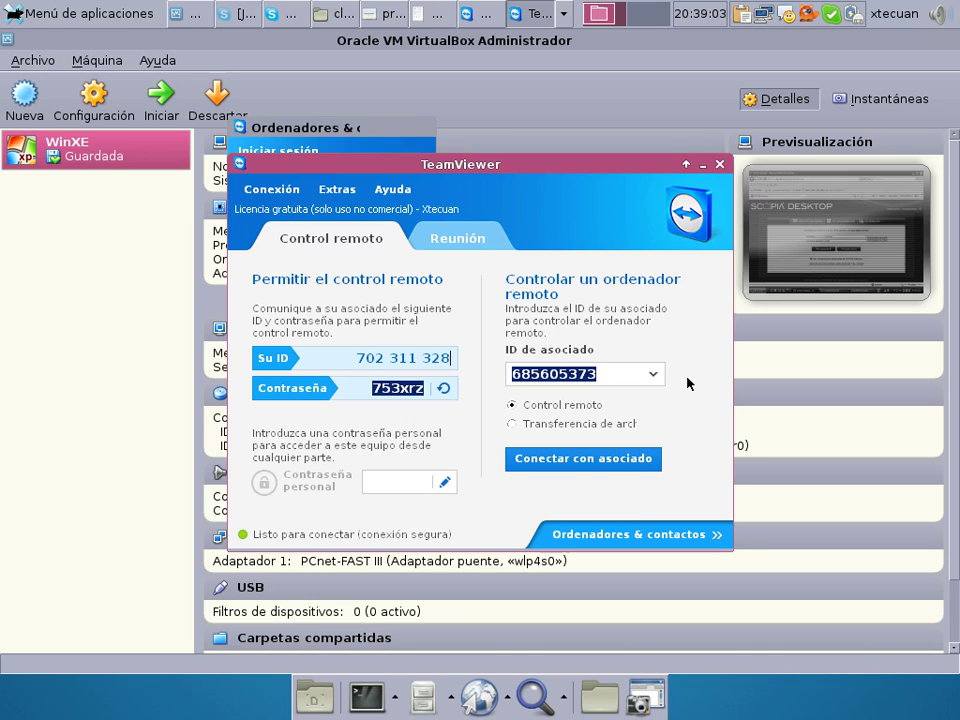
right_click(808, 20)
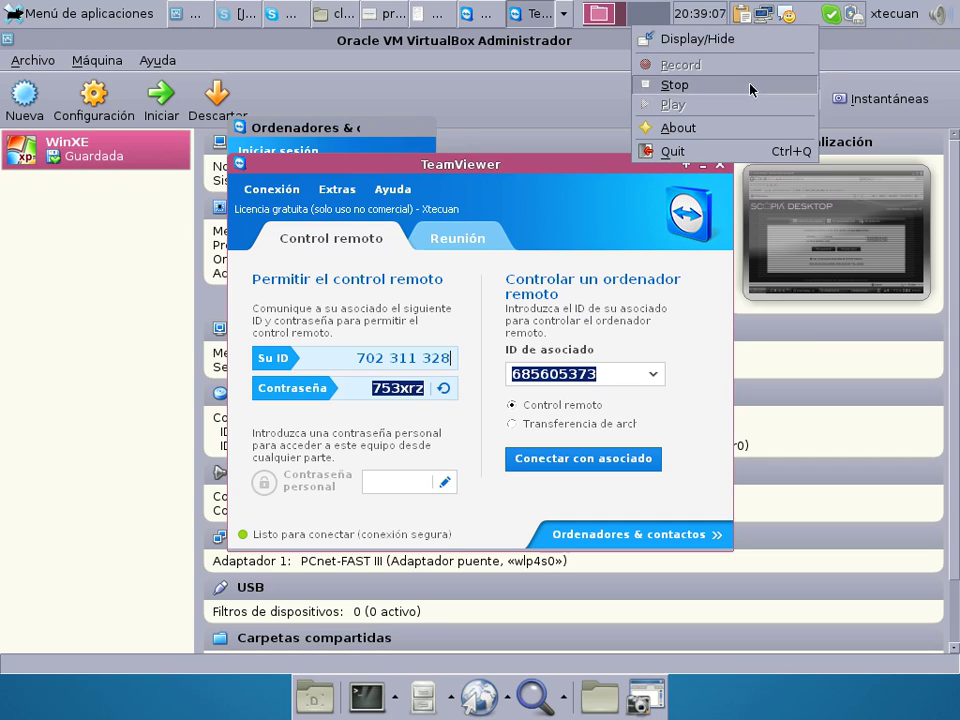